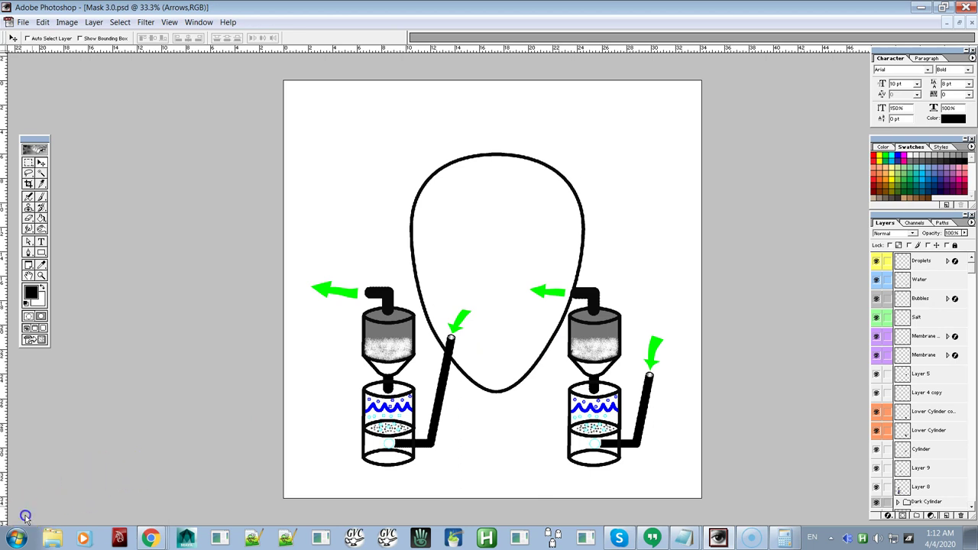
Step: Switch to Chrome to view the Gpeng Sunhoo full face snorkel mask photo, and return to the Photoshop drawing
key("alt+Tab")
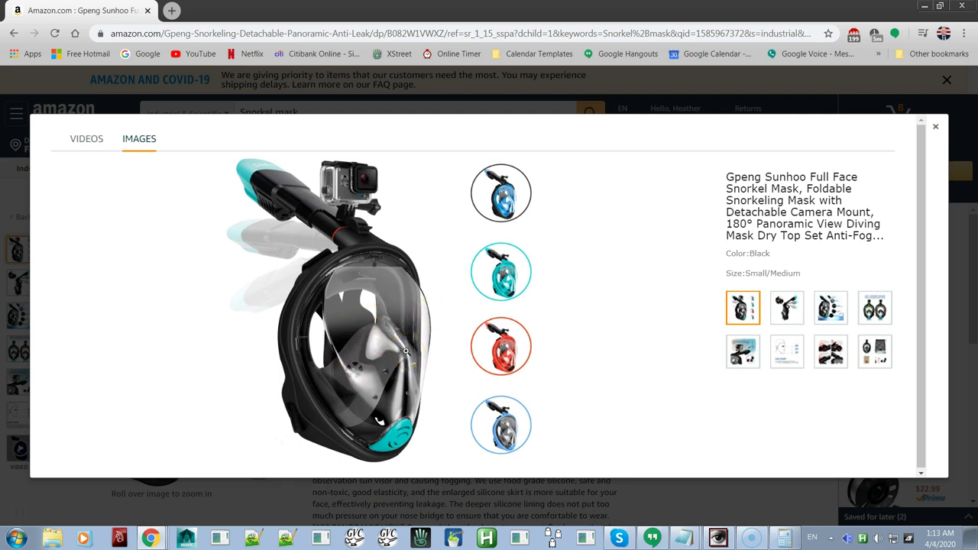
key("alt+Tab")
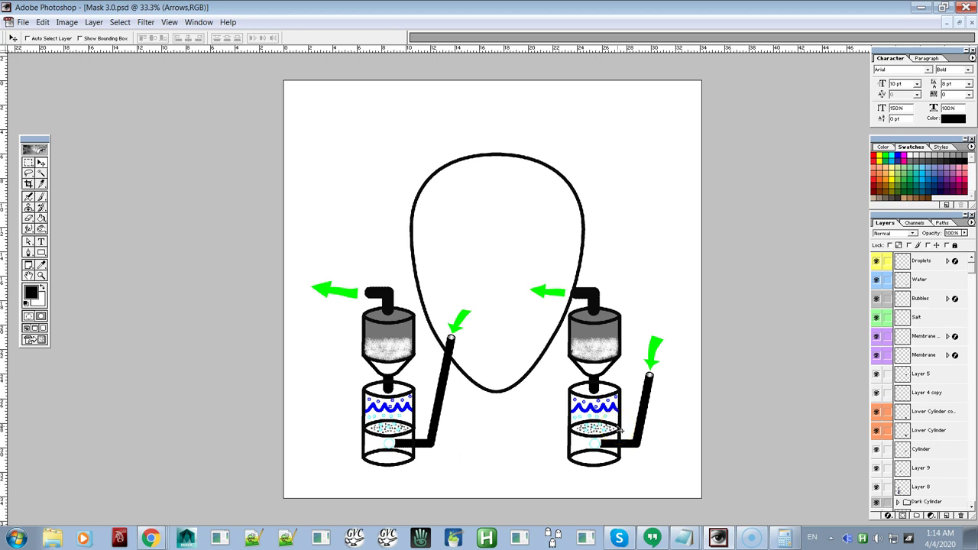
Step: Inspect the filter canisters up close, hiding and reshowing the Salt layer twice to examine the membrane beneath it
key("ctrl+plus")
key("ctrl+plus")
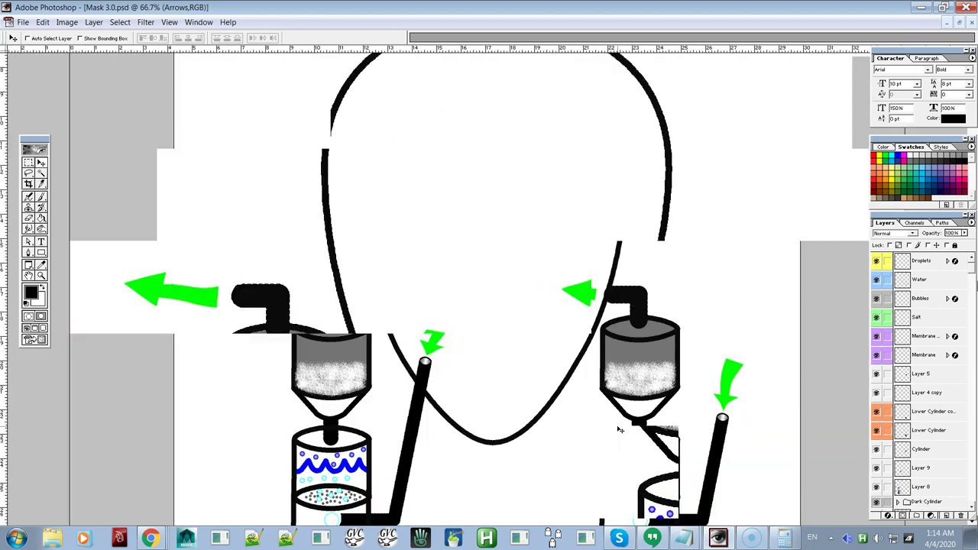
scroll(635, 411, "down", 5)
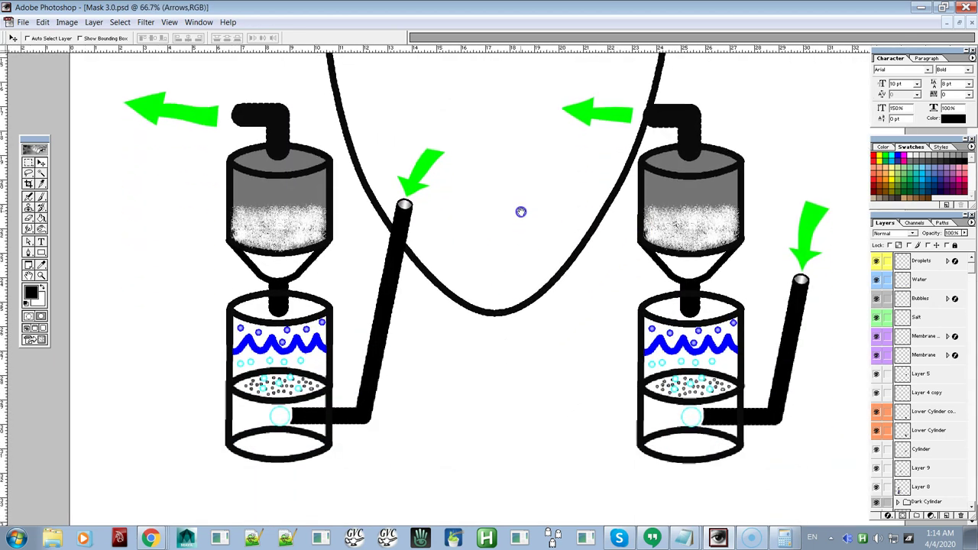
key("ctrl+plus")
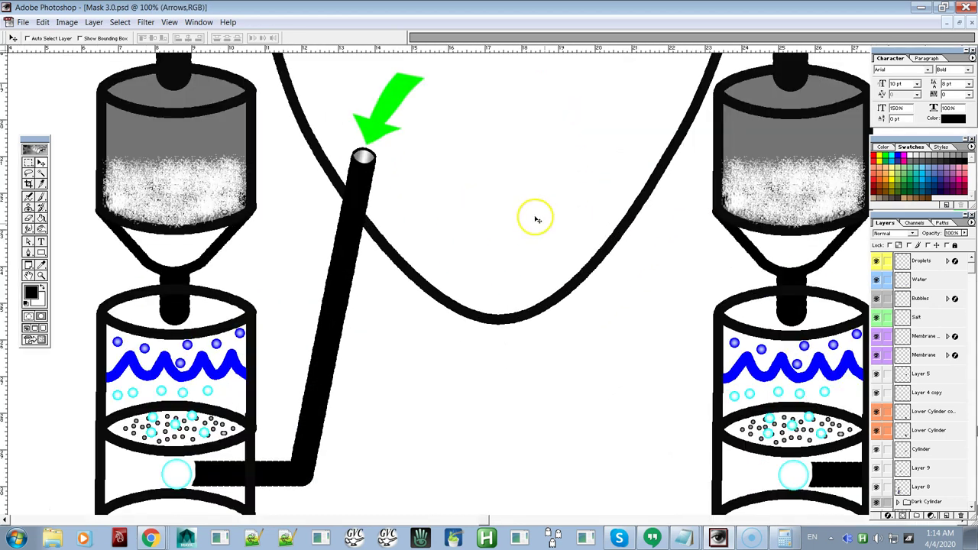
left_click_drag(563, 227, 389, 188)
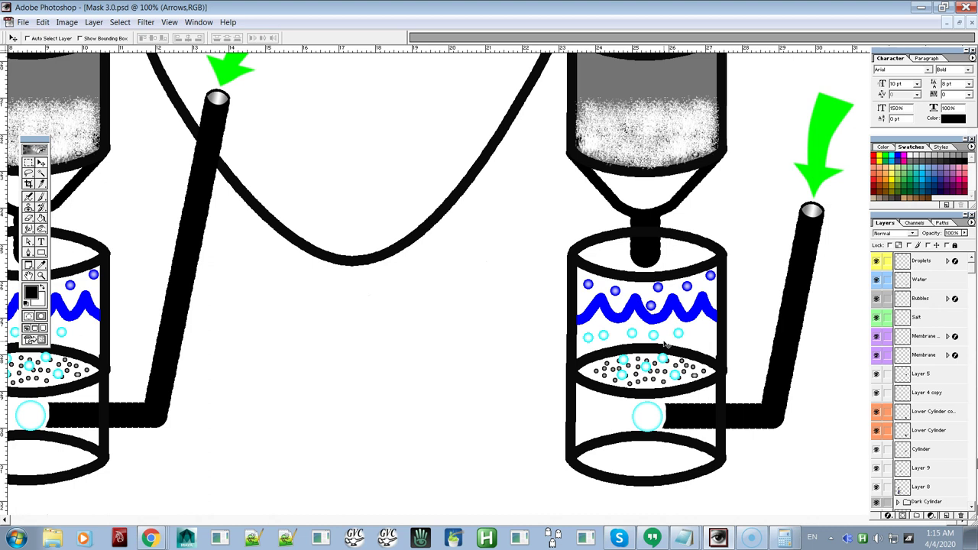
left_click(657, 374)
left_click(877, 318)
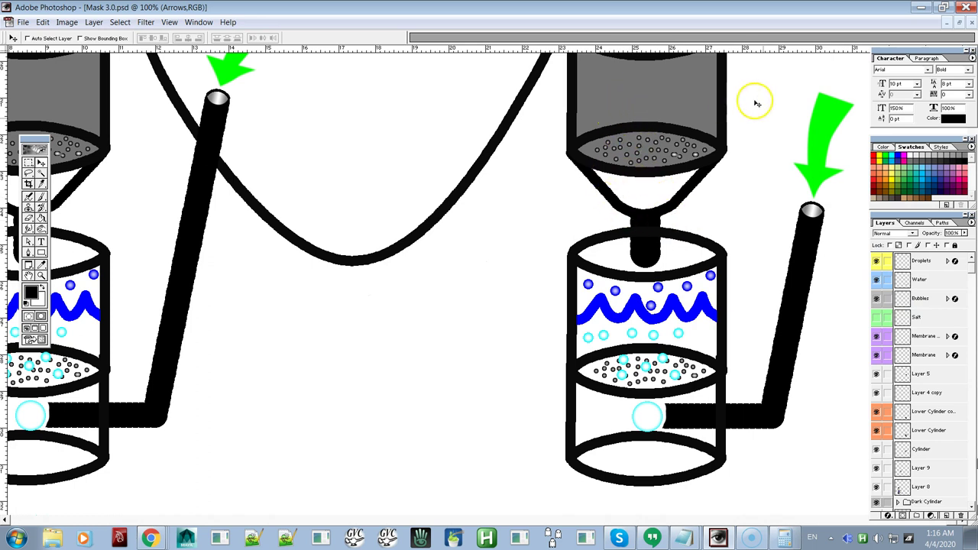
left_click(876, 316)
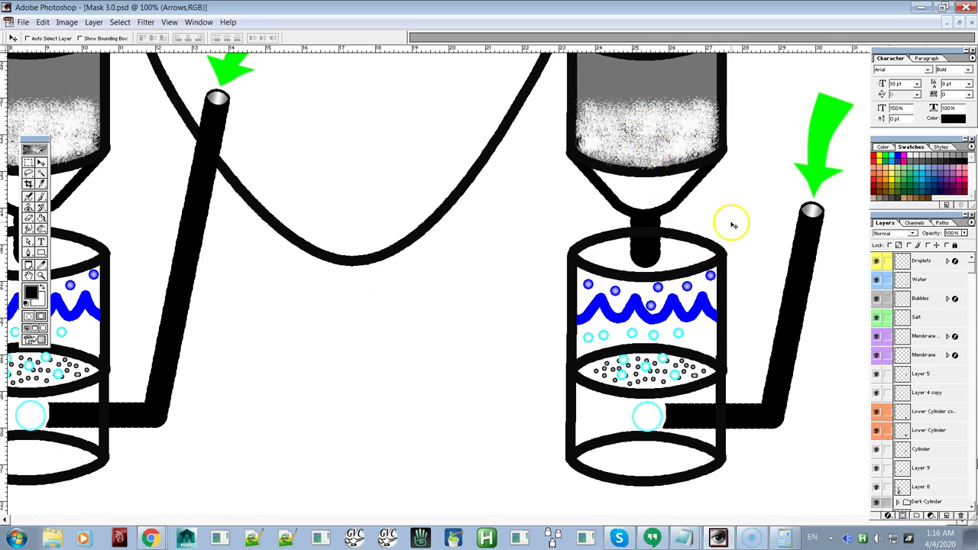
left_click(876, 316)
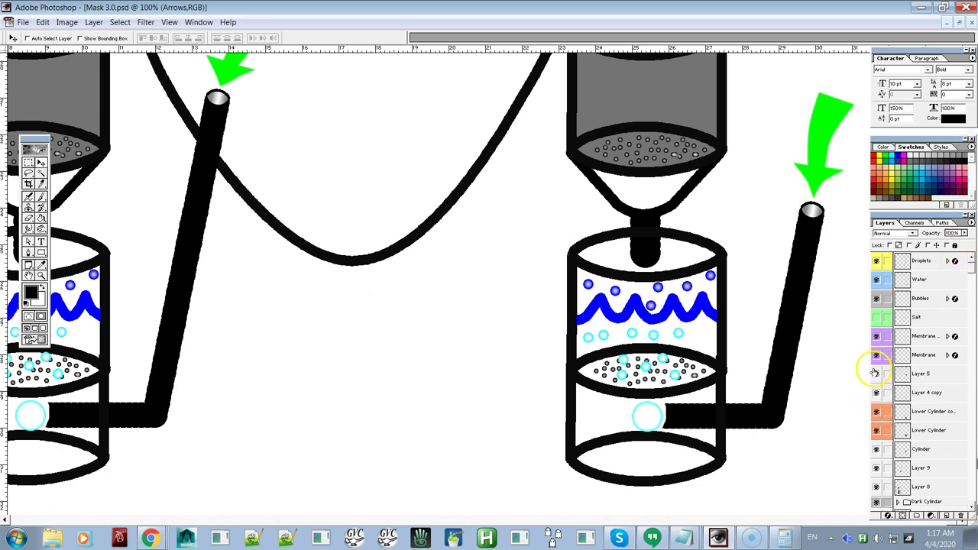
left_click(876, 318)
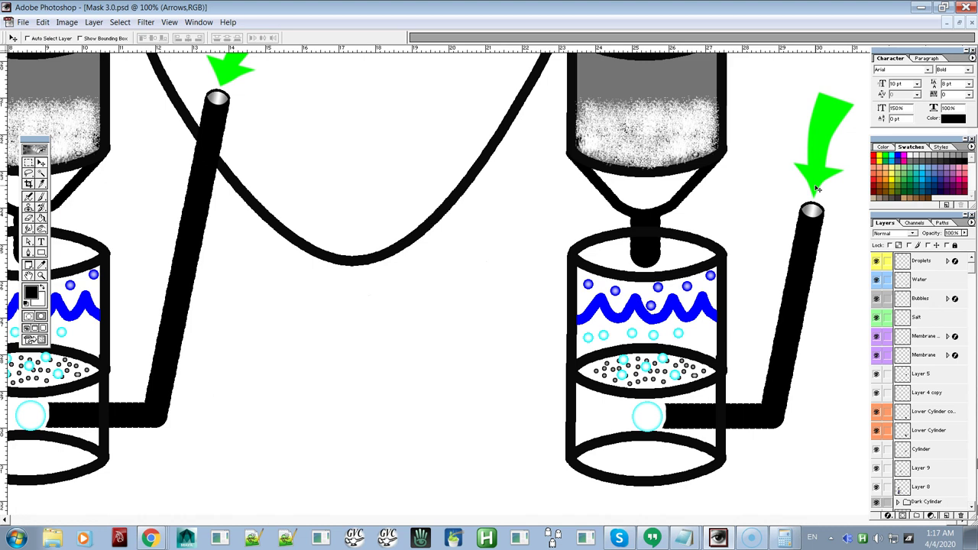
mouse_move(816, 188)
left_mouse_down()
mouse_move(832, 179)
mouse_move(832, 148)
mouse_move(844, 140)
left_mouse_up()
left_click(818, 175)
left_click(833, 144)
Step: View both filter canisters with their outlet pipes, check the snorkel mask photo in Chrome, and return to Photoshop
key("ctrl+0")
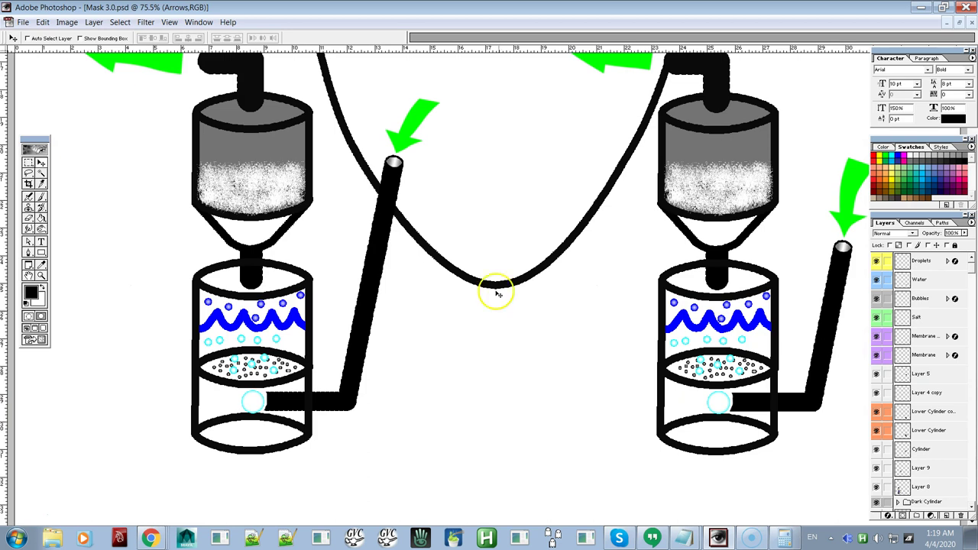
left_click_drag(554, 298, 535, 397)
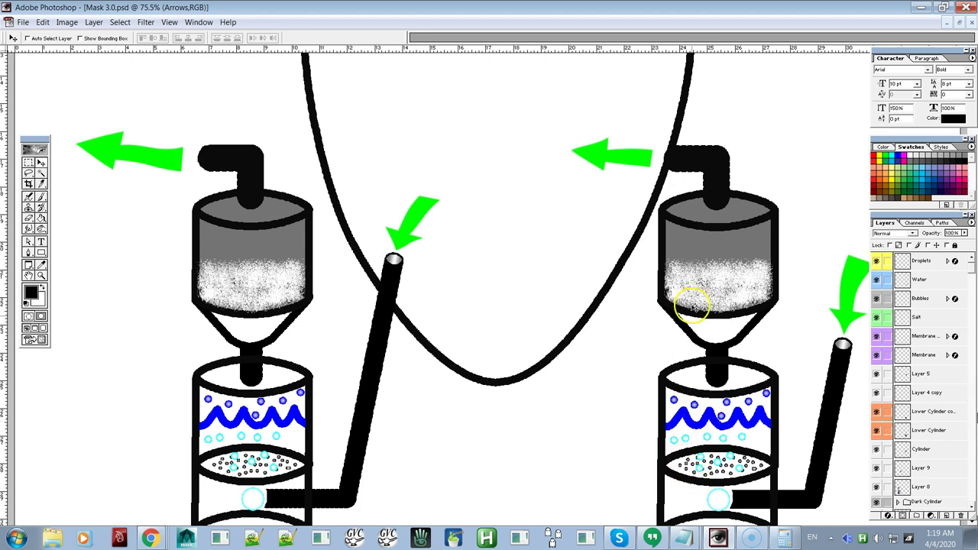
key("alt+Tab")
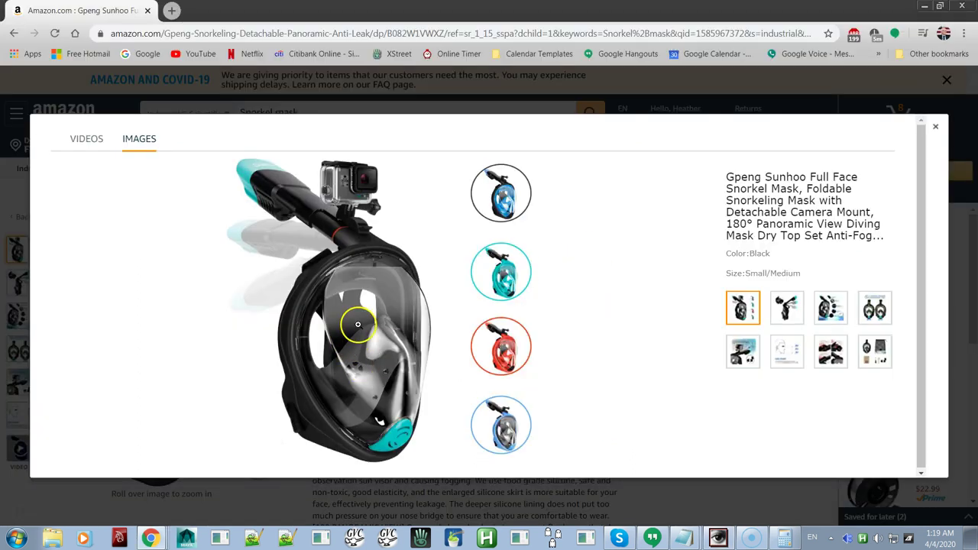
key("alt+Tab")
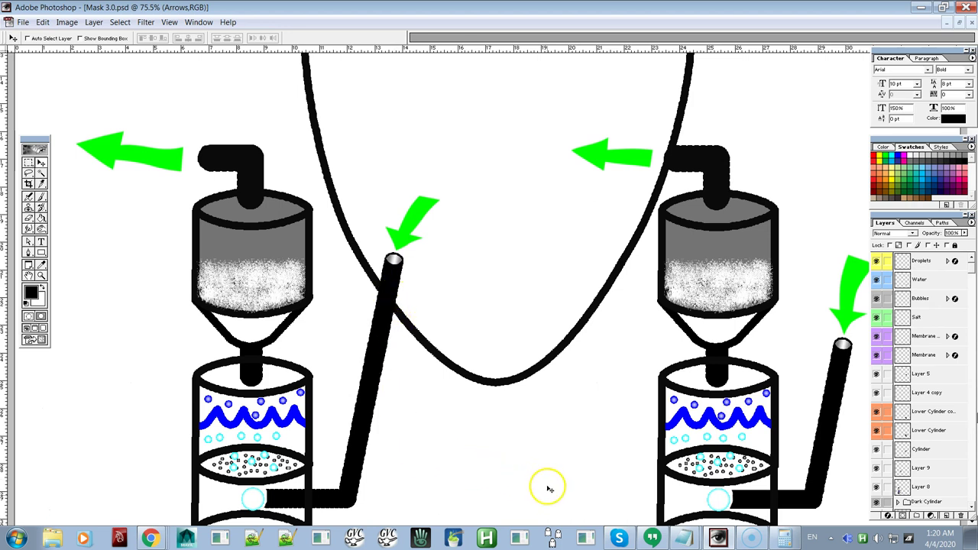
left_click_drag(524, 482, 525, 395)
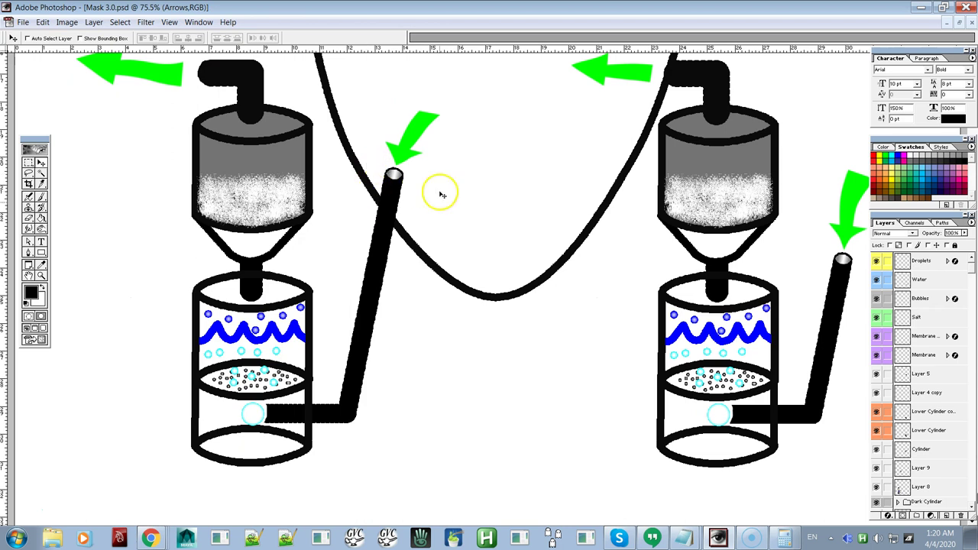
key("ctrl+minus")
key("ctrl+minus")
key("ctrl+minus")
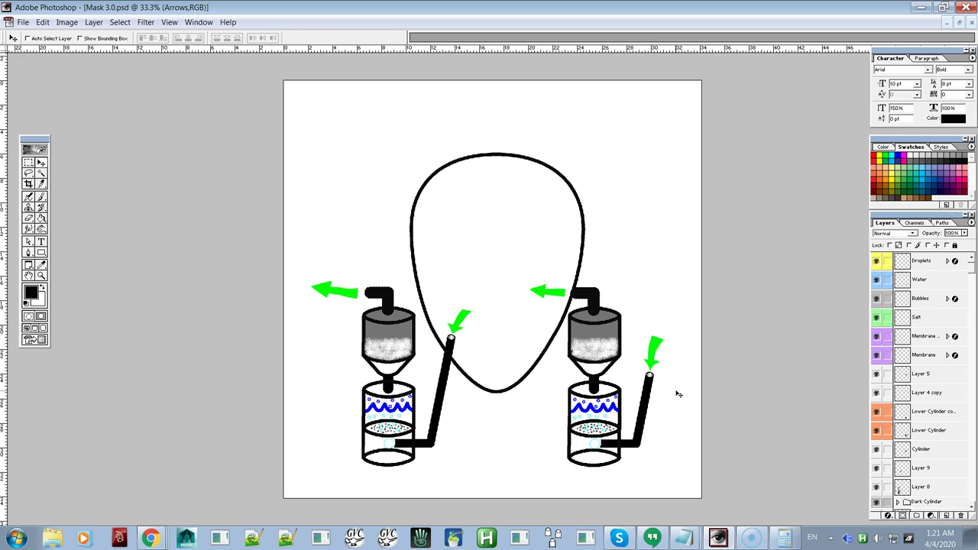
left_click(673, 392)
left_click(670, 390)
left_click(617, 405)
Step: Compare the full mask diagram with the snorkel mask product photo in Chrome, ending back in Photoshop
key("alt+Tab")
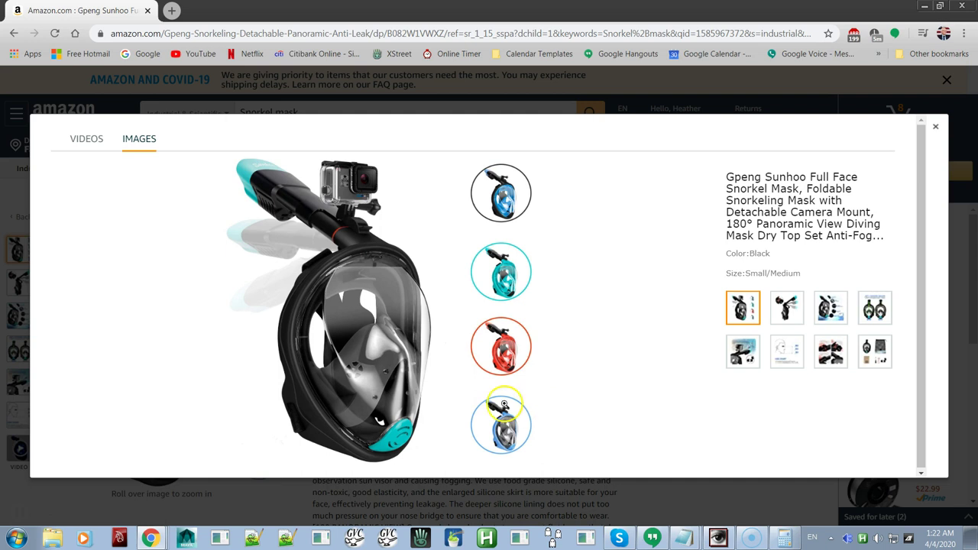
key("alt+Tab")
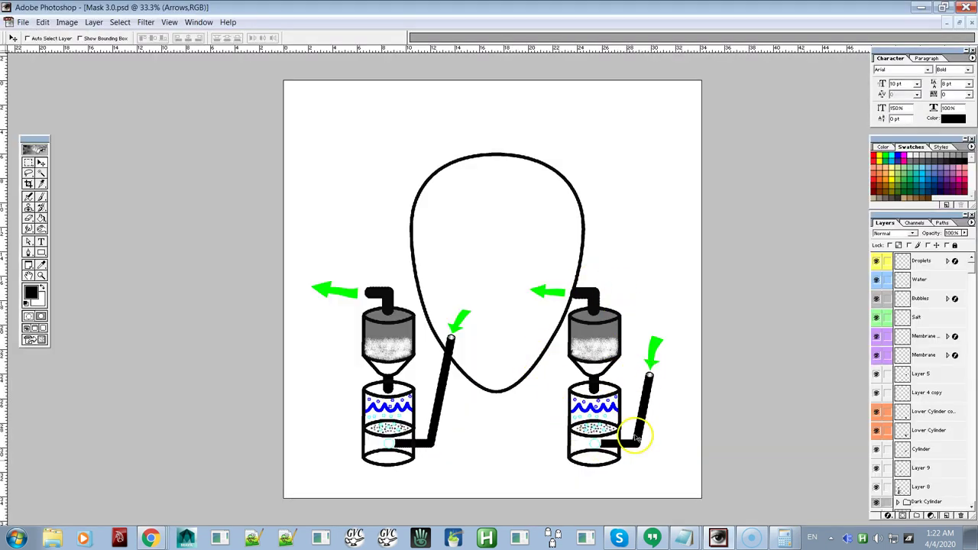
key("alt+Tab")
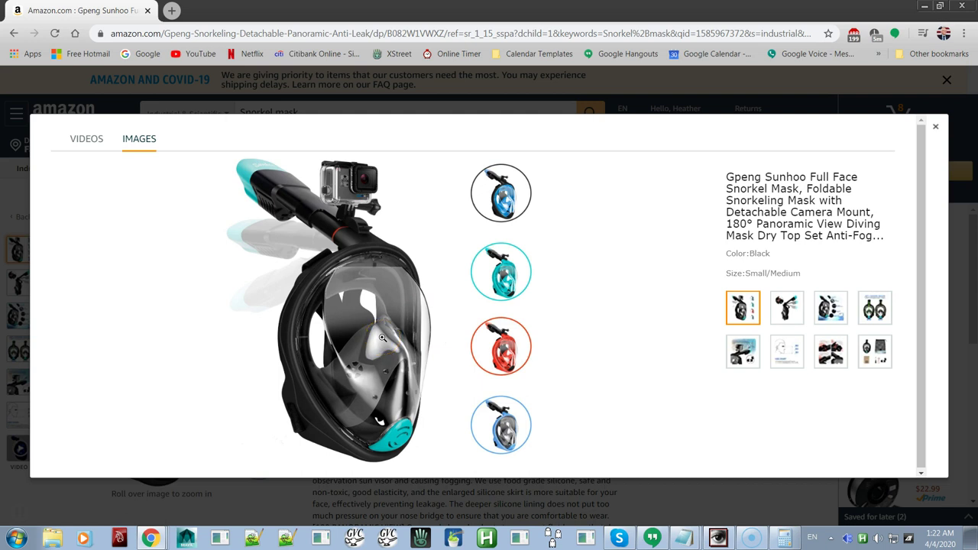
key("alt+Tab")
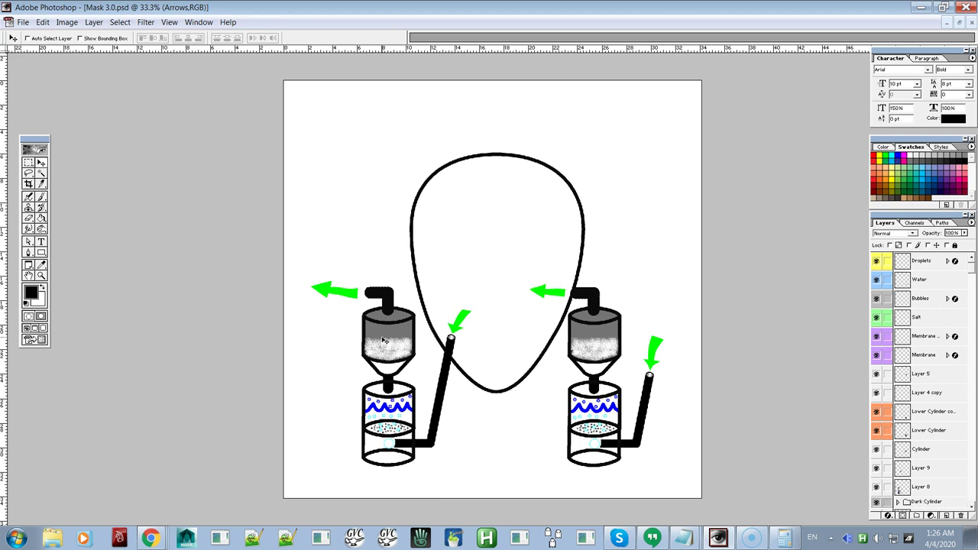
left_click(396, 304)
left_click_drag(396, 304, 397, 281)
left_click(268, 178)
mouse_move(271, 177)
left_mouse_down()
mouse_move(406, 150)
mouse_move(423, 184)
mouse_move(454, 159)
mouse_move(444, 101)
mouse_move(732, 222)
left_mouse_up()
left_click_drag(669, 346, 670, 384)
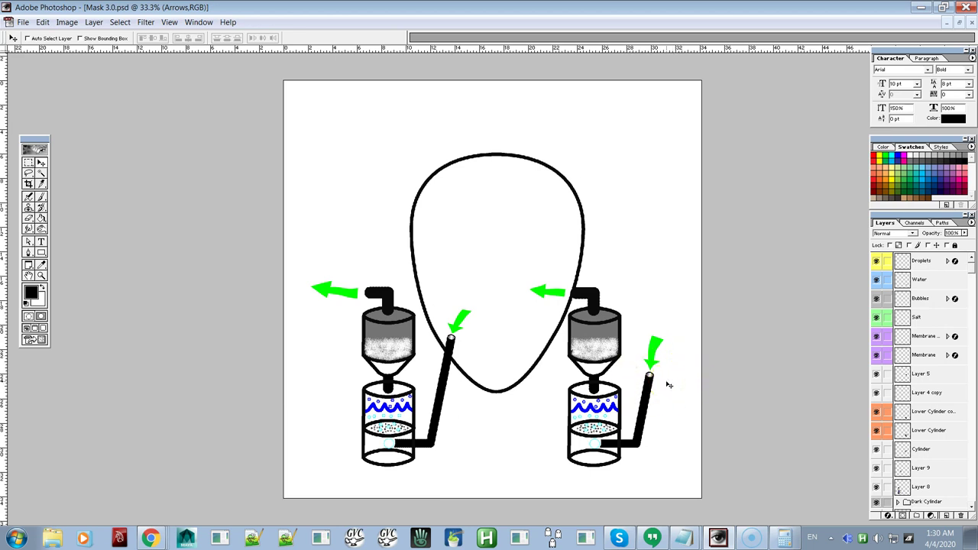